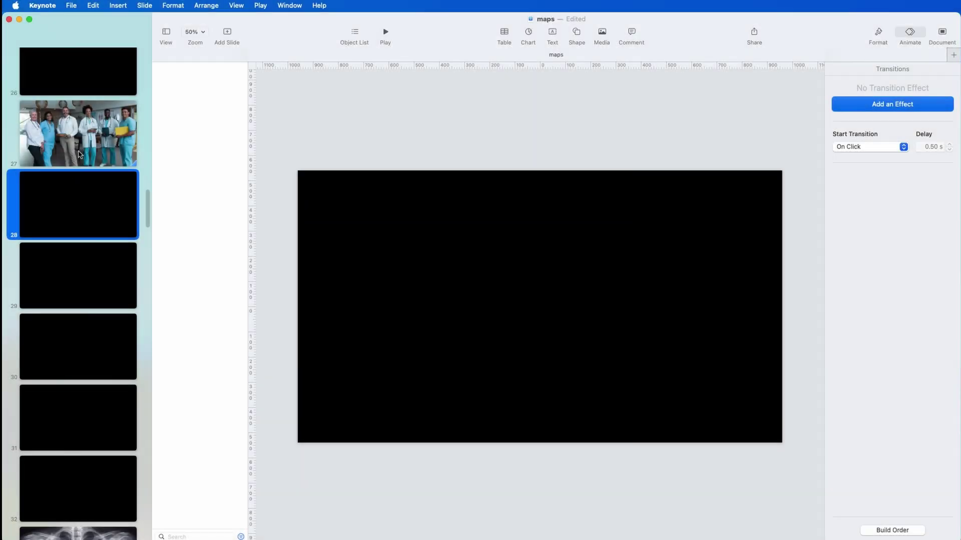
Show slide 27's team photo and zoom the canvas out to 25%, then to 10%.
{"action": "left_click", "coordinate": [81, 148]}
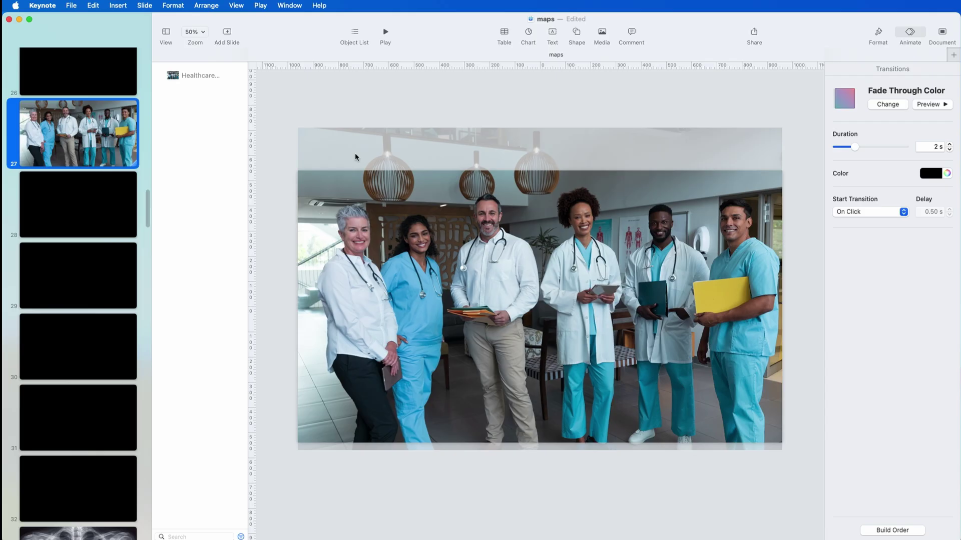
{"action": "left_click", "coordinate": [202, 33]}
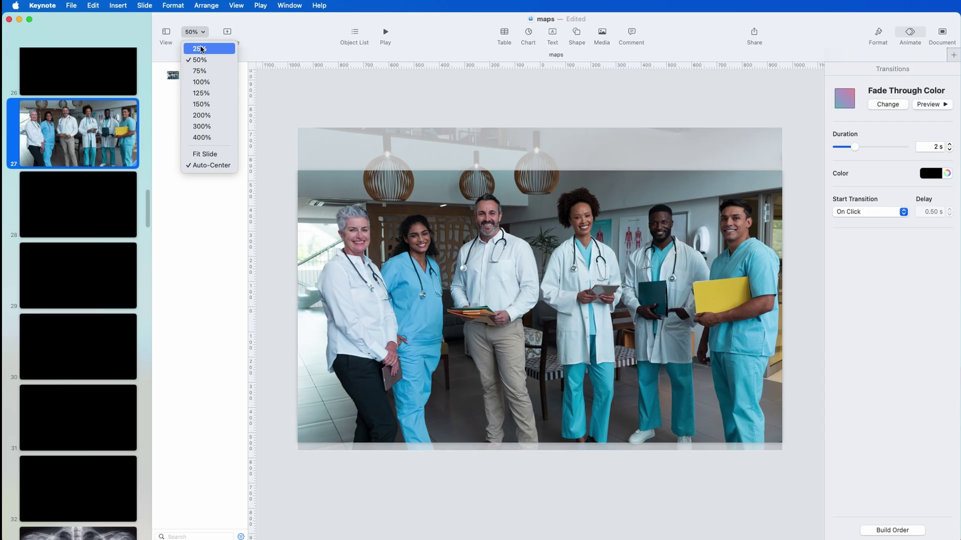
{"action": "left_click", "coordinate": [201, 48]}
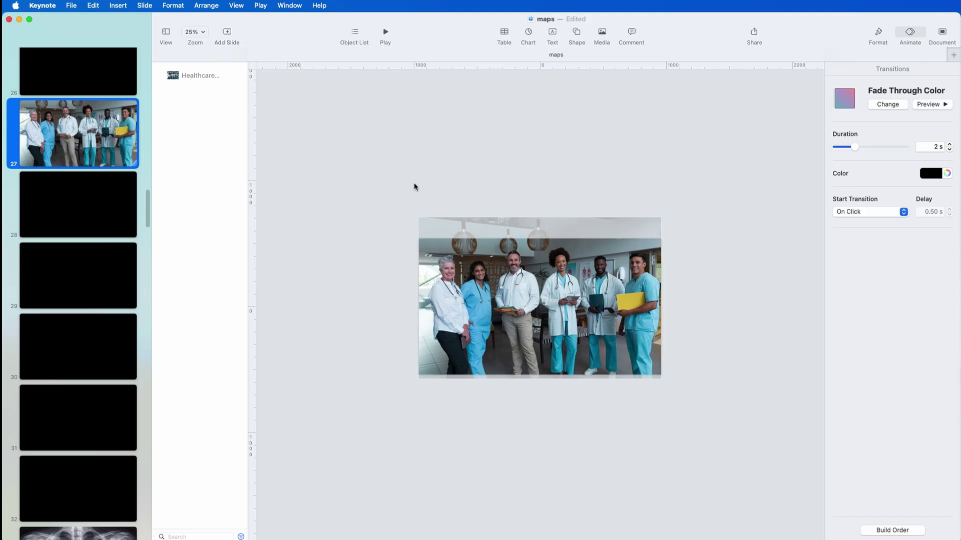
{"action": "left_click", "coordinate": [236, 5]}
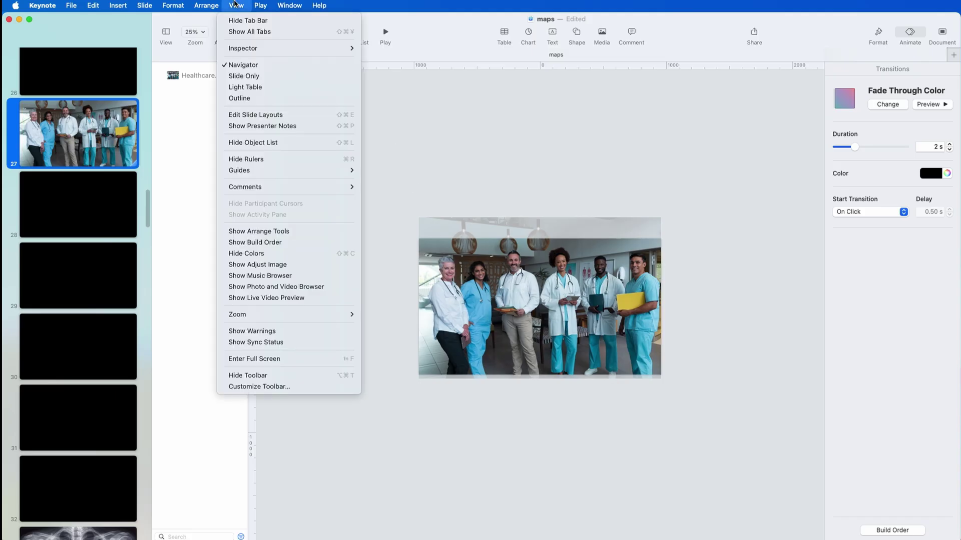
{"action": "mouse_move", "coordinate": [337, 314]}
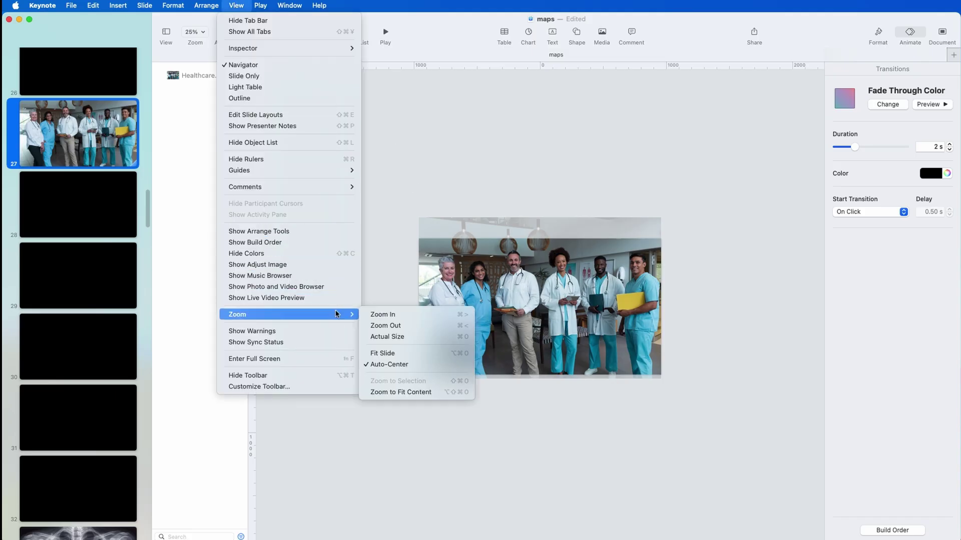
{"action": "left_click", "coordinate": [390, 325]}
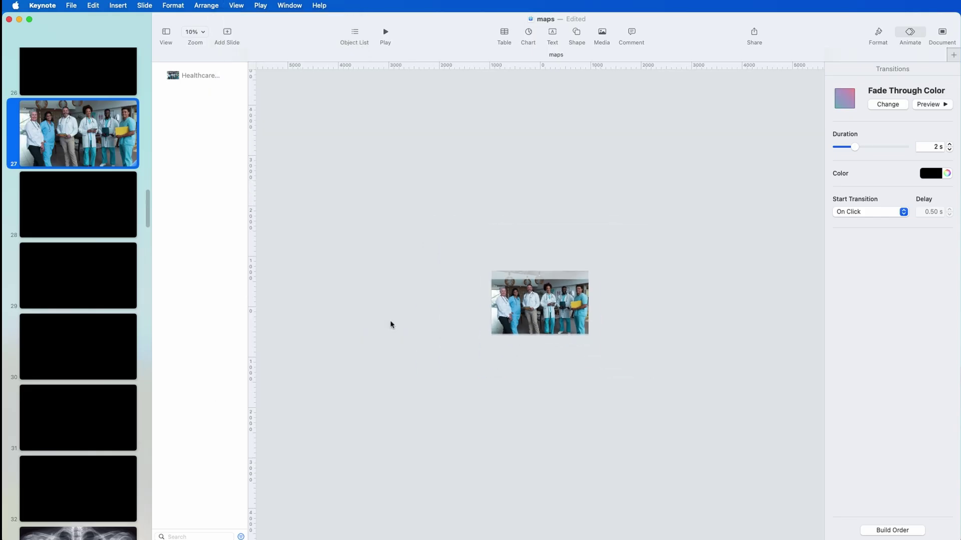
Insert a square and stretch it into a wide rectangle over the team photo.
{"action": "key", "text": "super+shift+comma"}
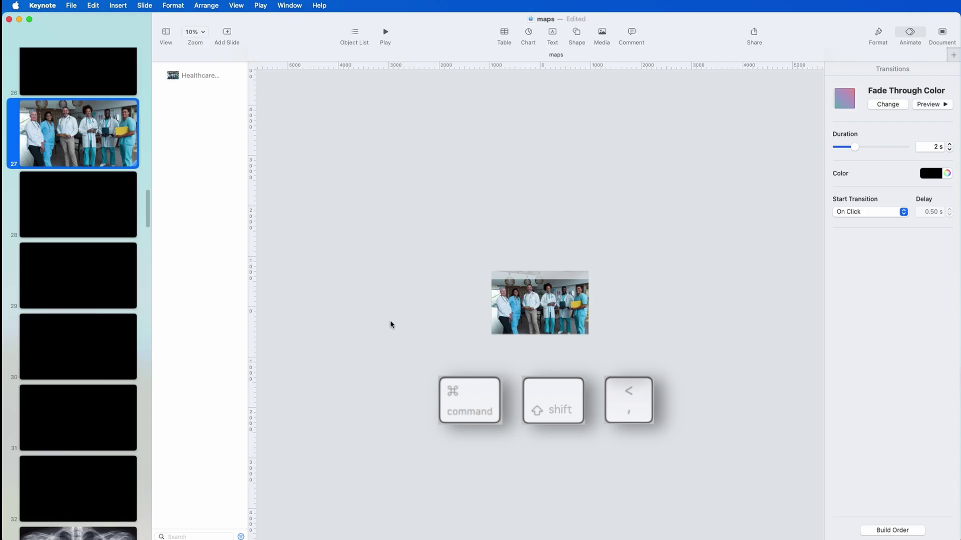
{"action": "left_click", "coordinate": [577, 32]}
{"action": "left_click", "coordinate": [569, 113]}
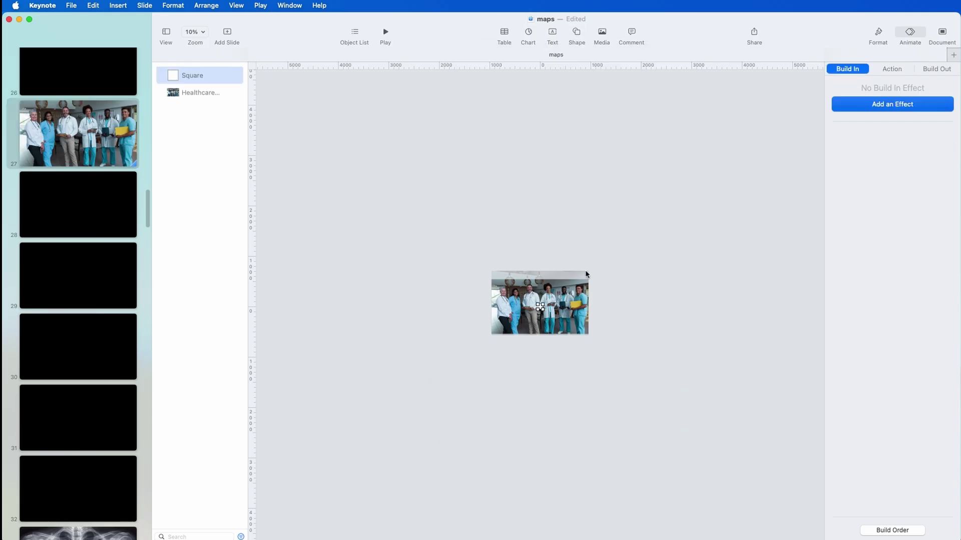
{"action": "left_click_drag", "start_coordinate": [540, 307], "coordinate": [660, 384]}
{"action": "left_click_drag", "start_coordinate": [611, 364], "coordinate": [552, 318]}
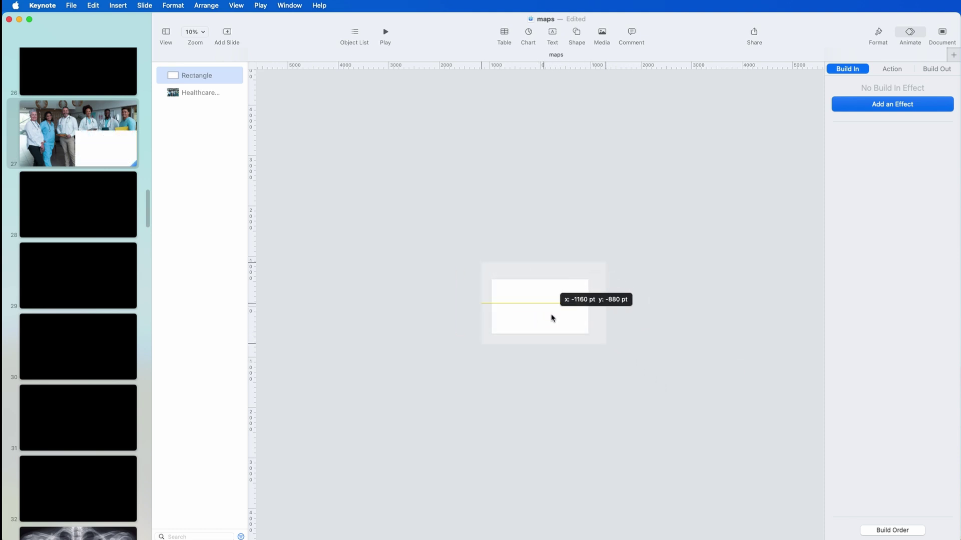
Fill the rectangle with black and resize it past the slide's left edge.
{"action": "left_click", "coordinate": [879, 35]}
{"action": "left_click", "coordinate": [844, 211]}
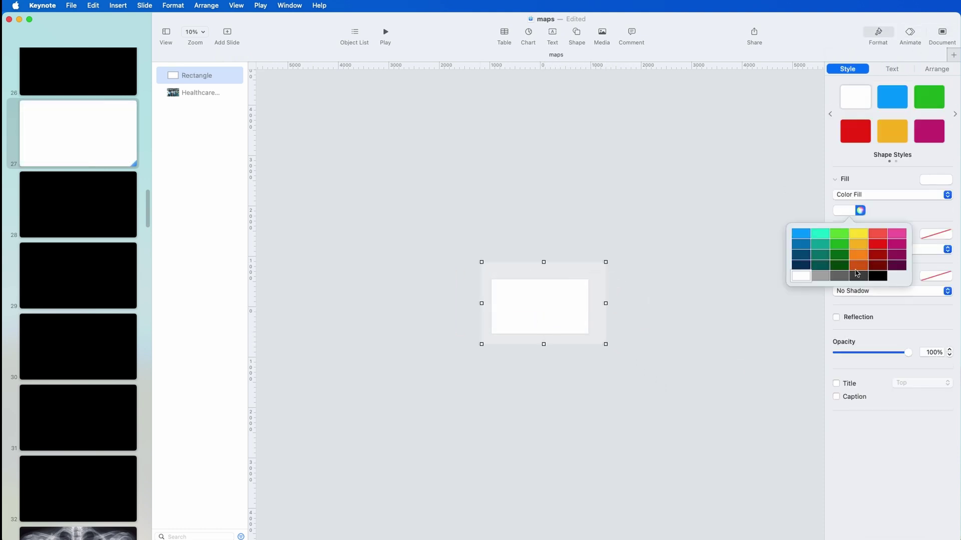
{"action": "left_click", "coordinate": [877, 277]}
{"action": "mouse_move", "coordinate": [546, 273]}
{"action": "left_mouse_down"}
{"action": "mouse_move", "coordinate": [556, 261]}
{"action": "mouse_move", "coordinate": [553, 279]}
{"action": "mouse_move", "coordinate": [539, 274]}
{"action": "left_mouse_up"}
{"action": "left_click_drag", "start_coordinate": [541, 348], "coordinate": [547, 310]}
{"action": "mouse_move", "coordinate": [477, 305]}
{"action": "left_mouse_down"}
{"action": "mouse_move", "coordinate": [421, 305]}
{"action": "mouse_move", "coordinate": [510, 321]}
{"action": "mouse_move", "coordinate": [425, 306]}
{"action": "mouse_move", "coordinate": [465, 320]}
{"action": "left_mouse_up"}
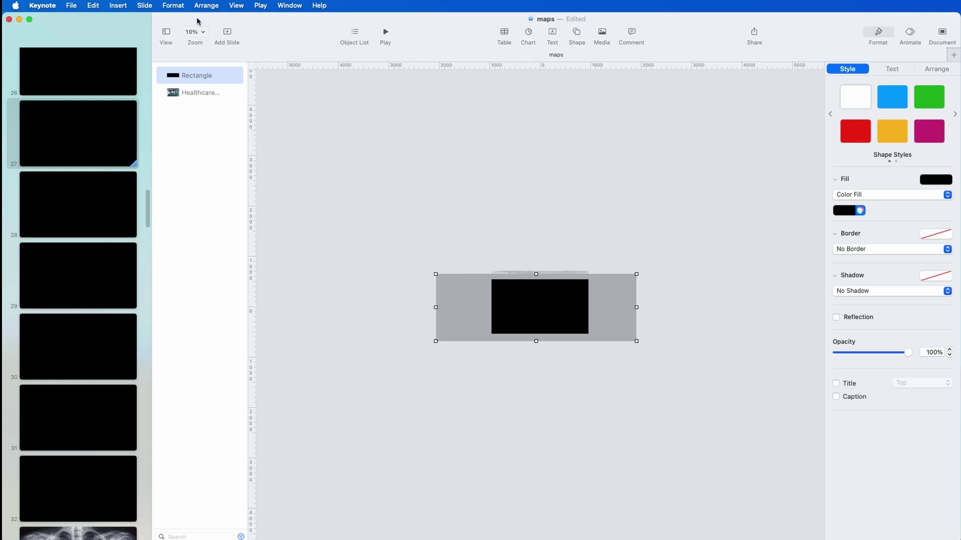
{"action": "left_click", "coordinate": [204, 33]}
Zoom to 50%, add a circle, and set the black rectangle's opacity to 83%.
{"action": "left_click", "coordinate": [203, 60]}
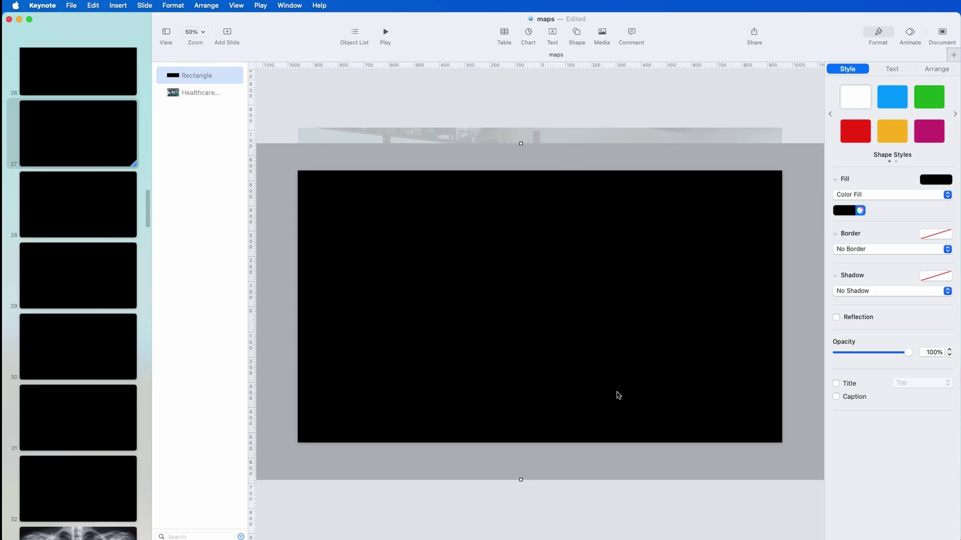
{"action": "left_click", "coordinate": [576, 33]}
{"action": "left_click", "coordinate": [654, 117]}
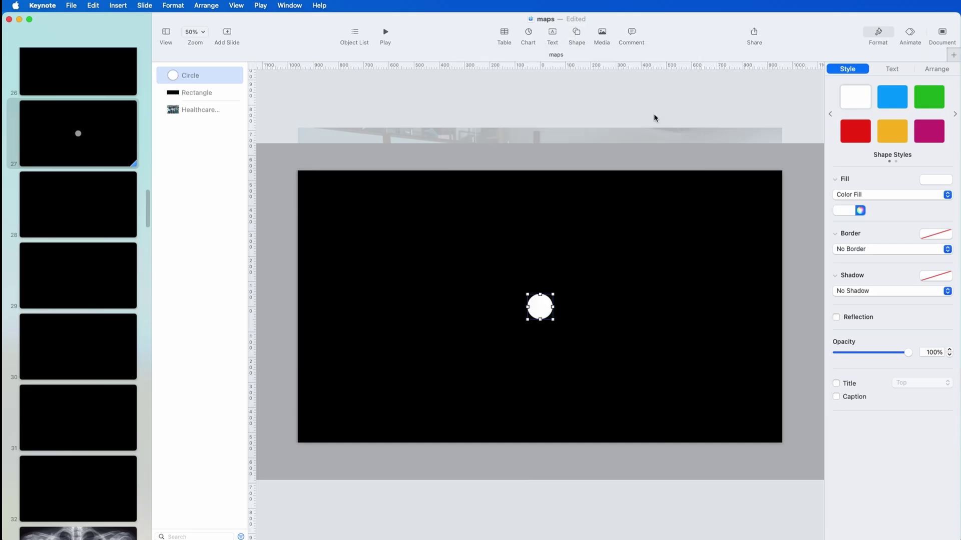
{"action": "left_click", "coordinate": [730, 336]}
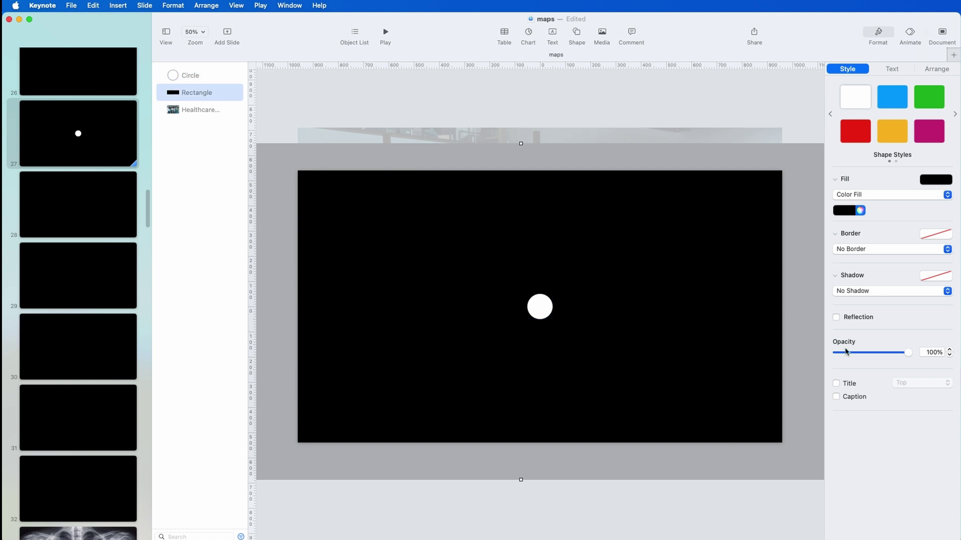
{"action": "left_click_drag", "start_coordinate": [908, 353], "coordinate": [896, 352]}
Make the circle about 220 pt and semi-transparent over the woman in the white coat, then select both shapes.
{"action": "left_click_drag", "start_coordinate": [541, 310], "coordinate": [583, 222]}
{"action": "left_click_drag", "start_coordinate": [908, 353], "coordinate": [869, 353]}
{"action": "left_click_drag", "start_coordinate": [594, 230], "coordinate": [634, 271]}
{"action": "left_click_drag", "start_coordinate": [604, 236], "coordinate": [587, 224]}
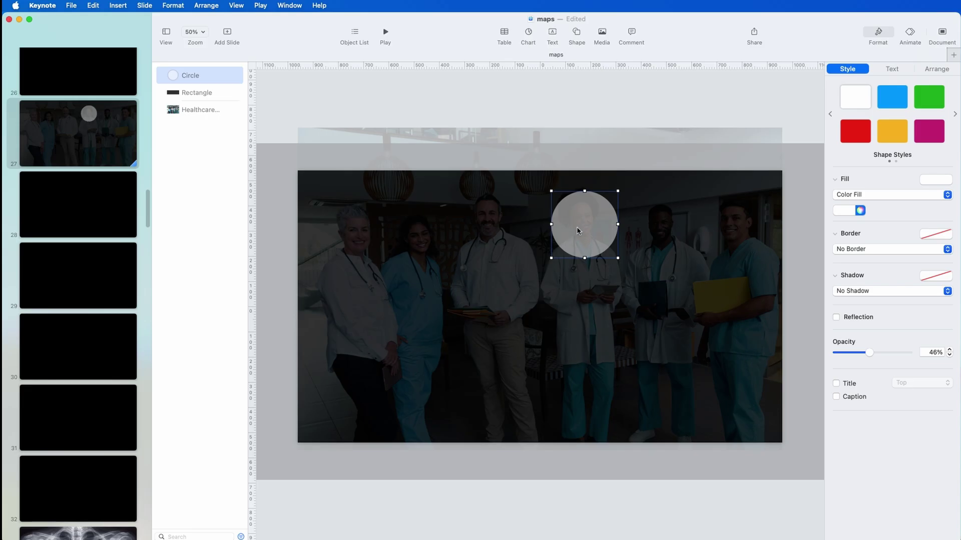
{"action": "left_click", "coordinate": [623, 289], "text": "shift"}
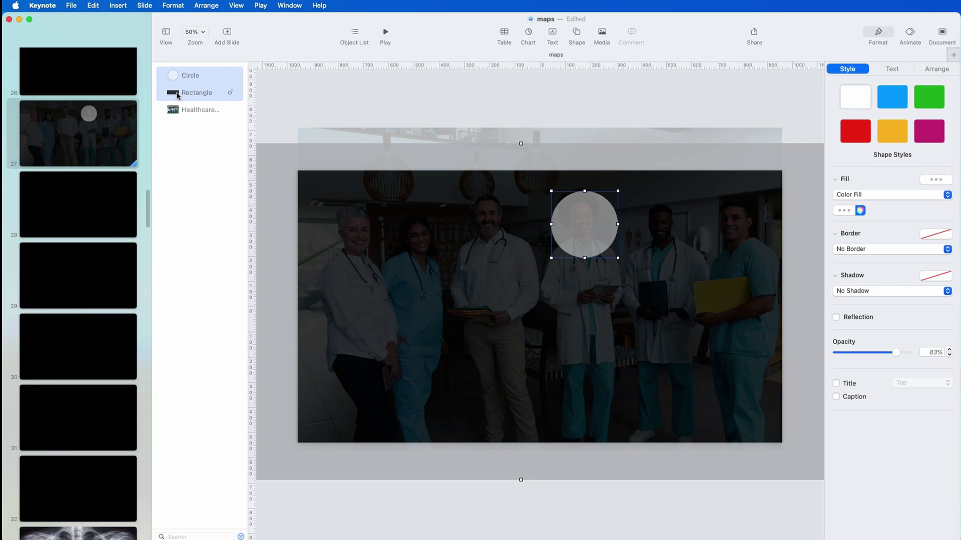
Subtract the circle from the overlay and move the hole onto the man on the far right.
{"action": "left_click", "coordinate": [166, 6]}
{"action": "mouse_move", "coordinate": [189, 71]}
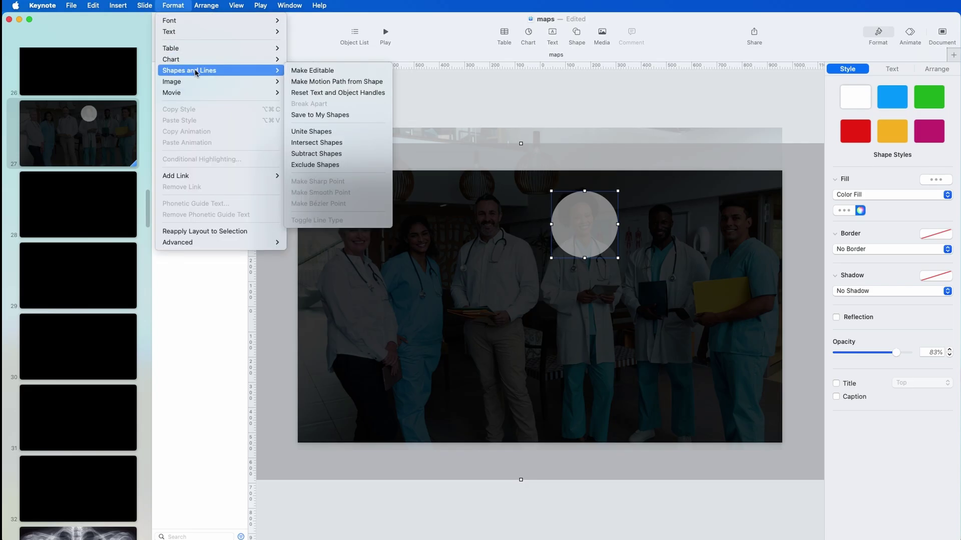
{"action": "left_click", "coordinate": [348, 155]}
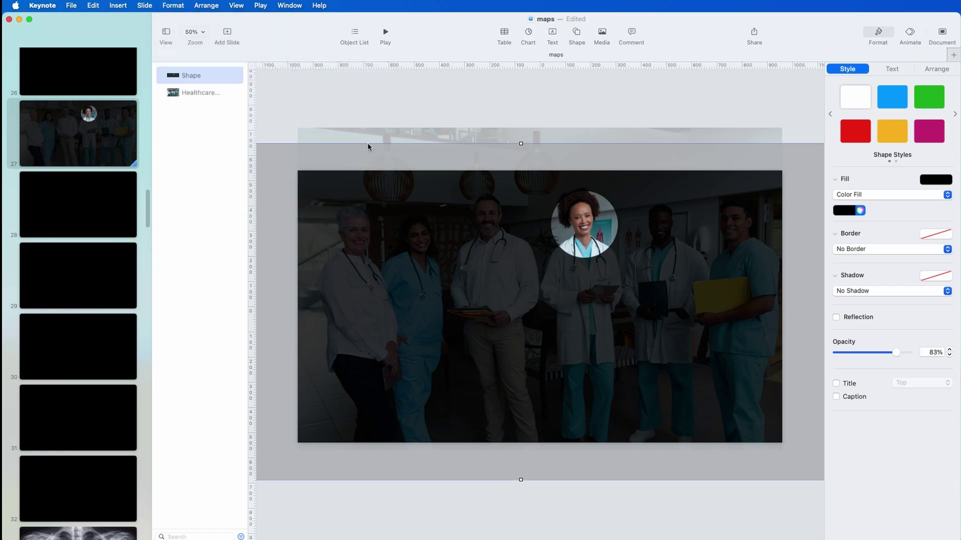
{"action": "left_click", "coordinate": [195, 31]}
{"action": "left_click", "coordinate": [194, 49]}
{"action": "left_click_drag", "start_coordinate": [625, 327], "coordinate": [505, 324]}
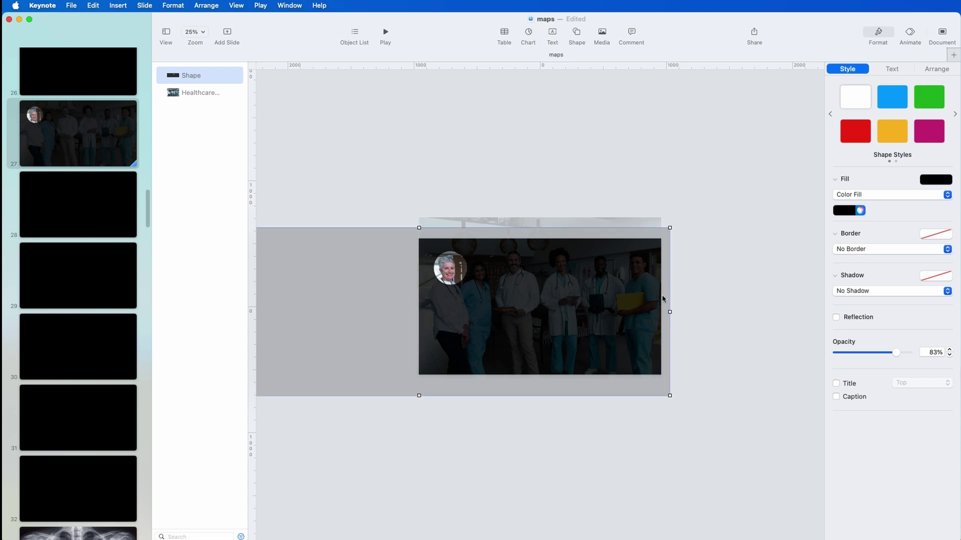
{"action": "left_click_drag", "start_coordinate": [529, 292], "coordinate": [713, 290]}
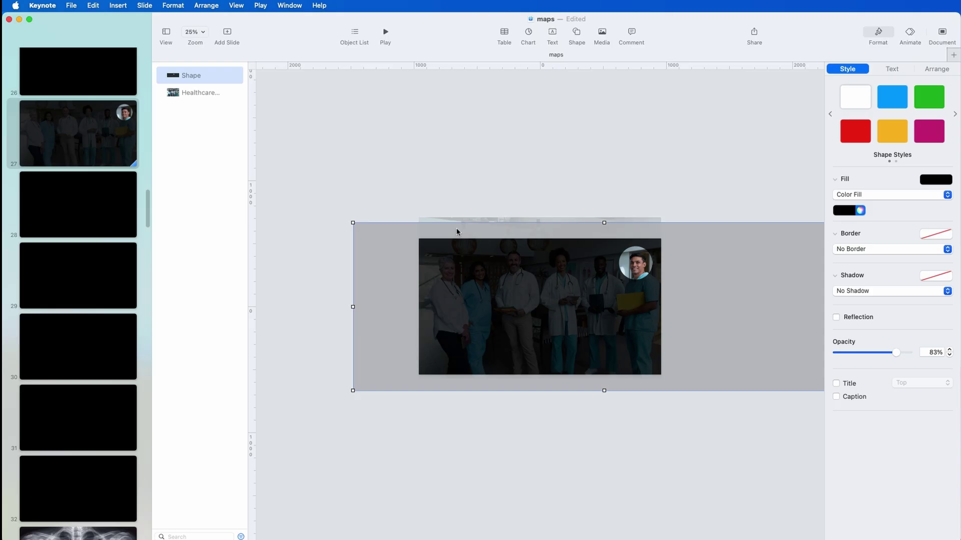
Duplicate slide 27 as slide 28, then reselect slide 27's overlay.
{"action": "left_click", "coordinate": [94, 134]}
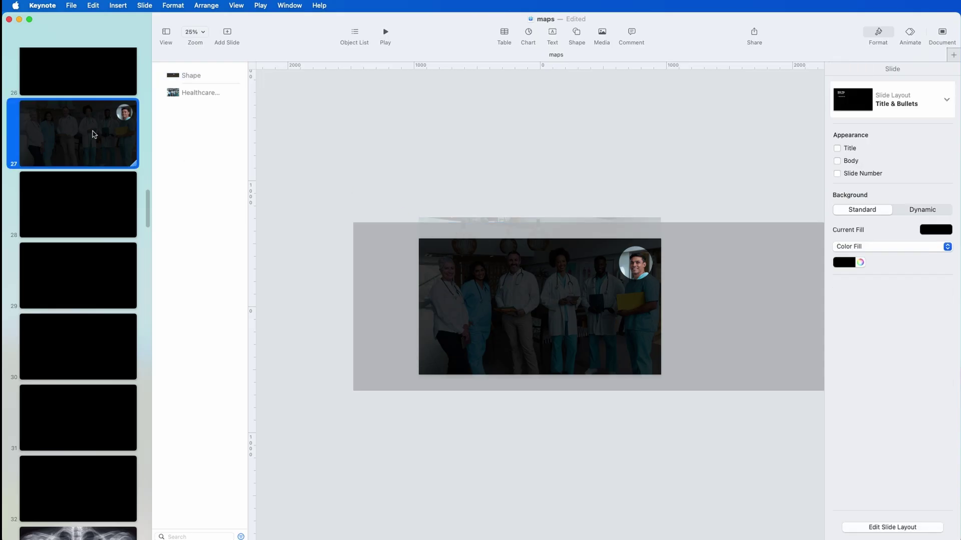
{"action": "key", "text": "super+d"}
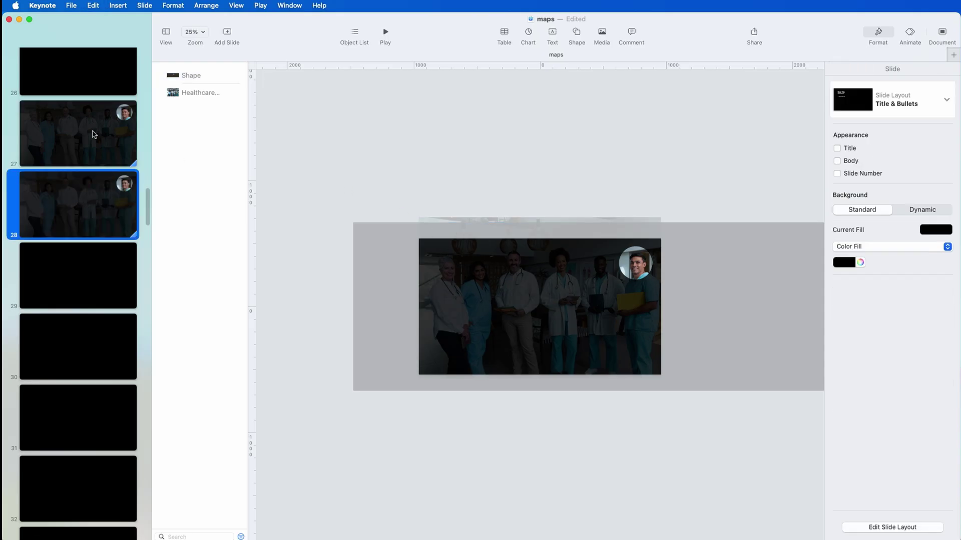
{"action": "left_click", "coordinate": [90, 123]}
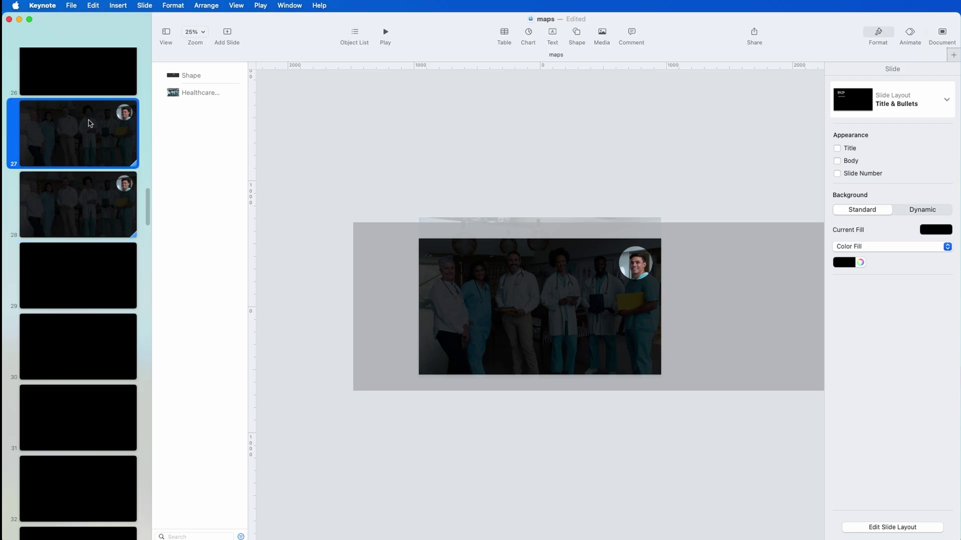
{"action": "left_click", "coordinate": [390, 259]}
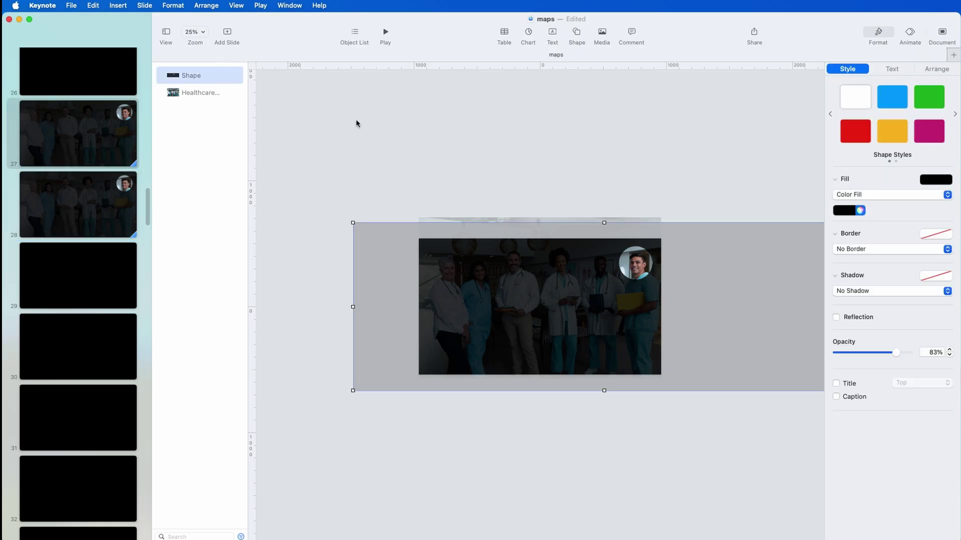
At 10% zoom, enlarge and reposition the overlay so its hole frames the entire team photo.
{"action": "key", "text": "super+shift+comma"}
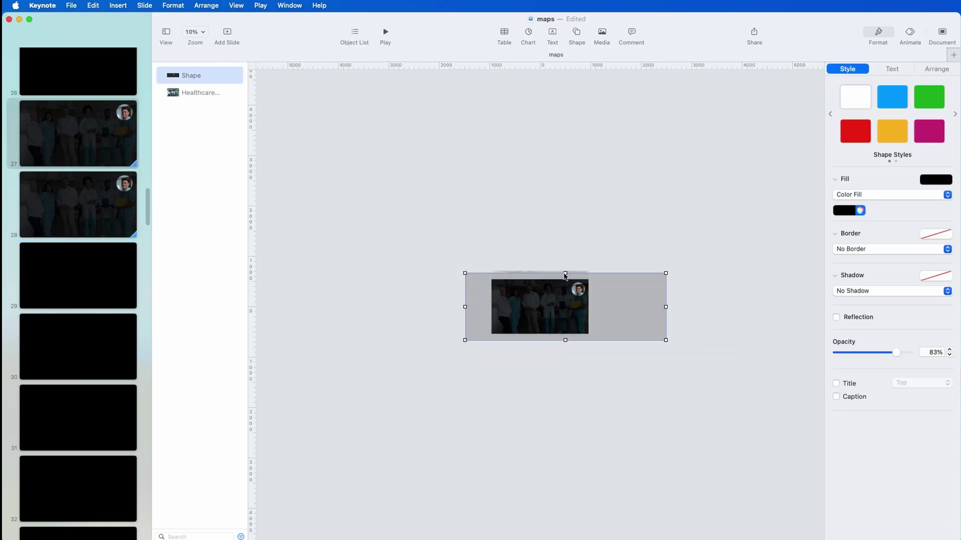
{"action": "left_click_drag", "start_coordinate": [564, 273], "coordinate": [555, 70]}
{"action": "key", "text": "super+z"}
{"action": "left_click_drag", "start_coordinate": [565, 341], "coordinate": [563, 504]}
{"action": "left_click_drag", "start_coordinate": [665, 208], "coordinate": [548, 390]}
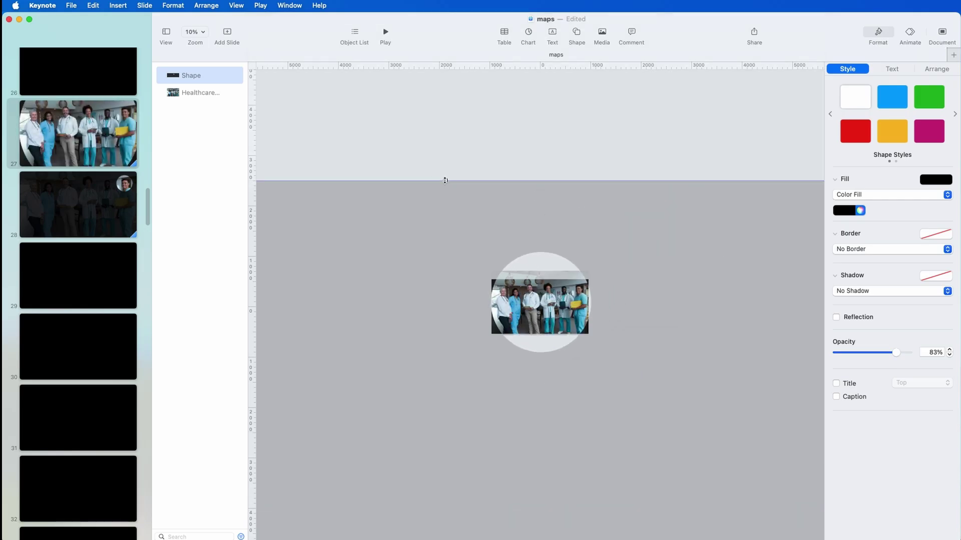
{"action": "left_click_drag", "start_coordinate": [445, 181], "coordinate": [444, 85]}
{"action": "left_click_drag", "start_coordinate": [726, 274], "coordinate": [711, 337]}
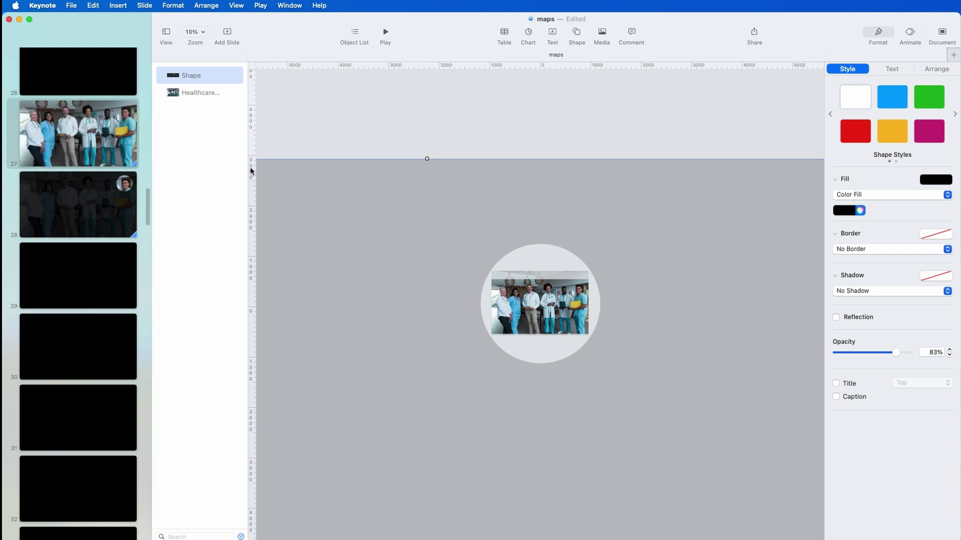
{"action": "left_click", "coordinate": [100, 142]}
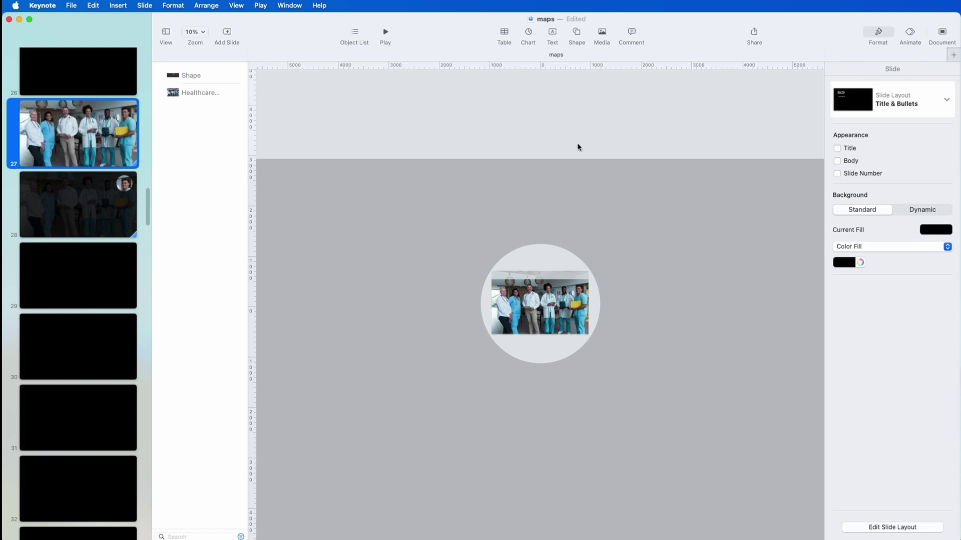
{"action": "left_click", "coordinate": [907, 32]}
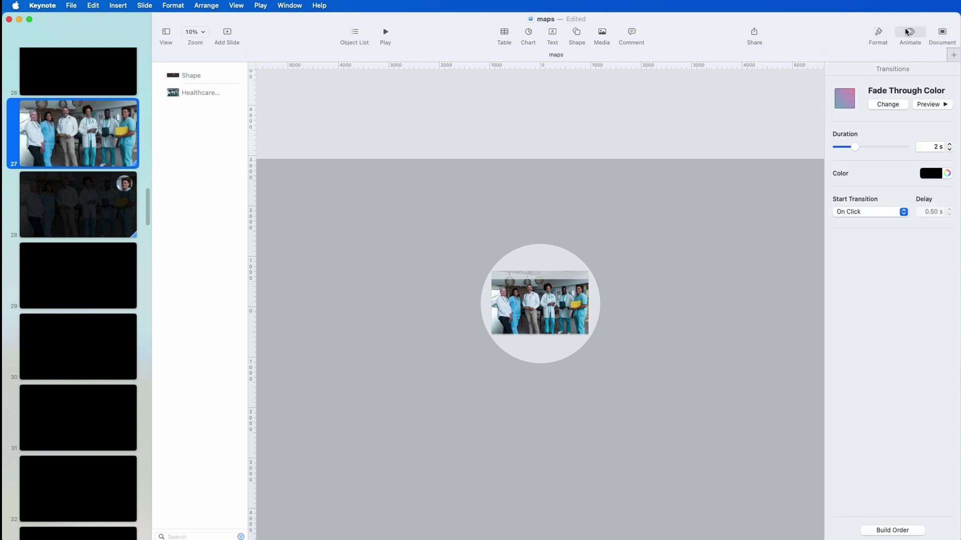
Give slide 27 a 1 s Magic Move transition and play the slideshow.
{"action": "left_click", "coordinate": [891, 105]}
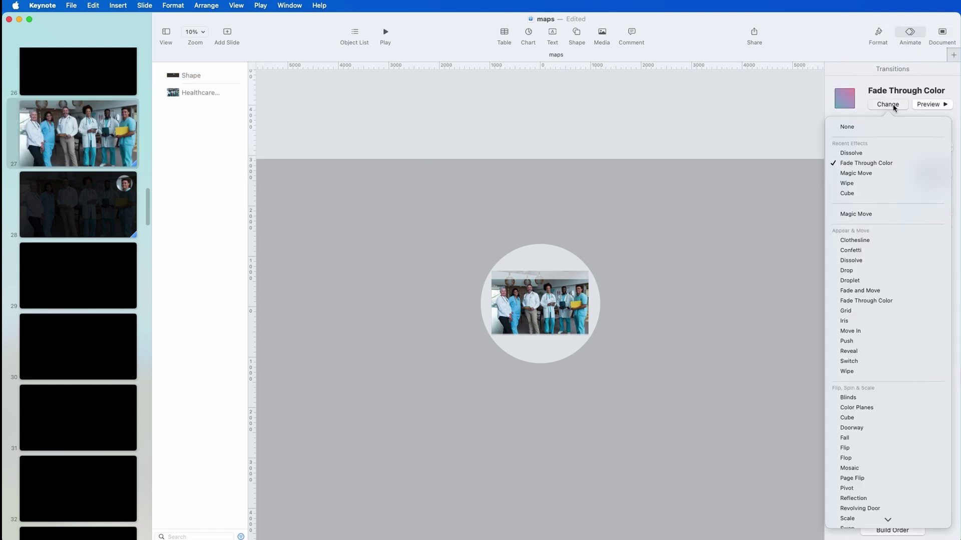
{"action": "left_click", "coordinate": [885, 174]}
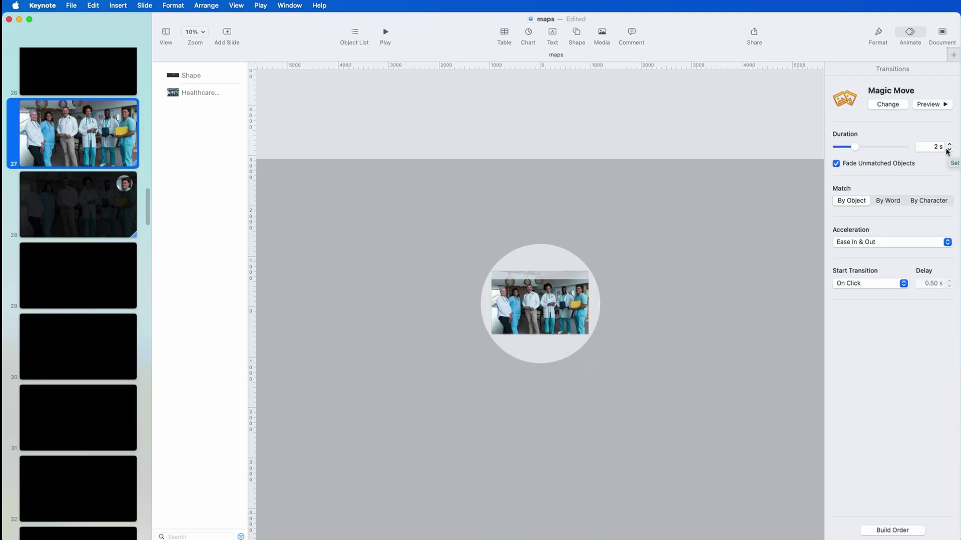
{"action": "left_click", "coordinate": [948, 151]}
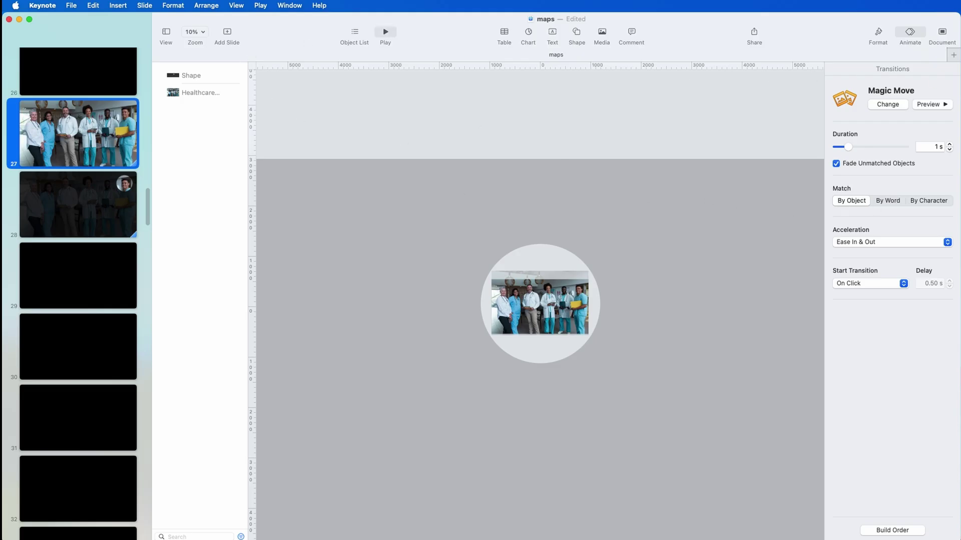
{"action": "left_click", "coordinate": [386, 33]}
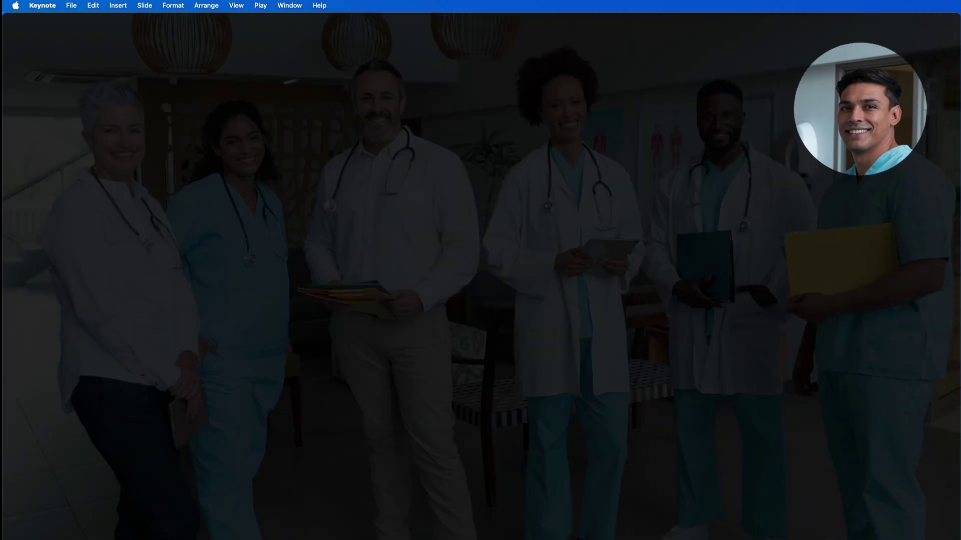
Exit the slideshow, duplicate slide 28, and move the cut-out onto the next person.
{"action": "key", "text": "Escape"}
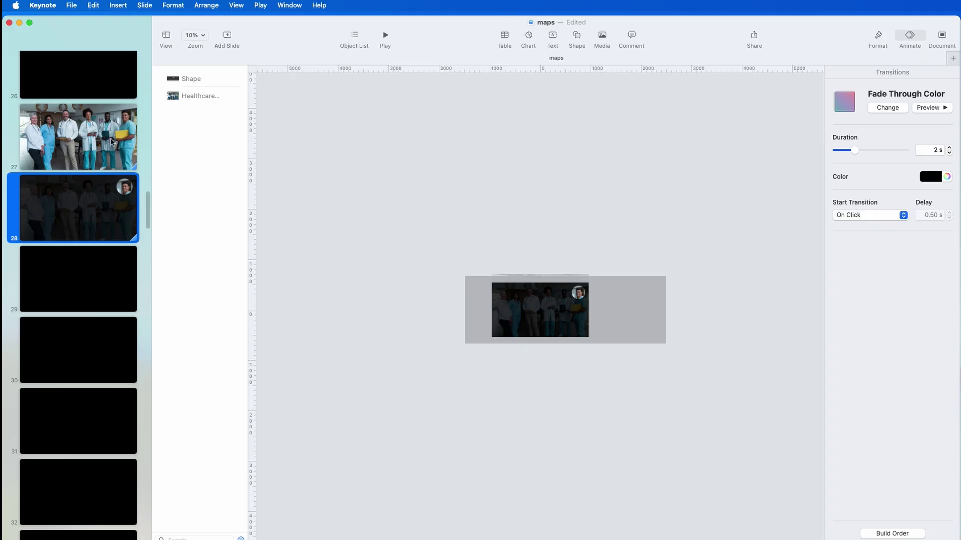
{"action": "key", "text": "super+d"}
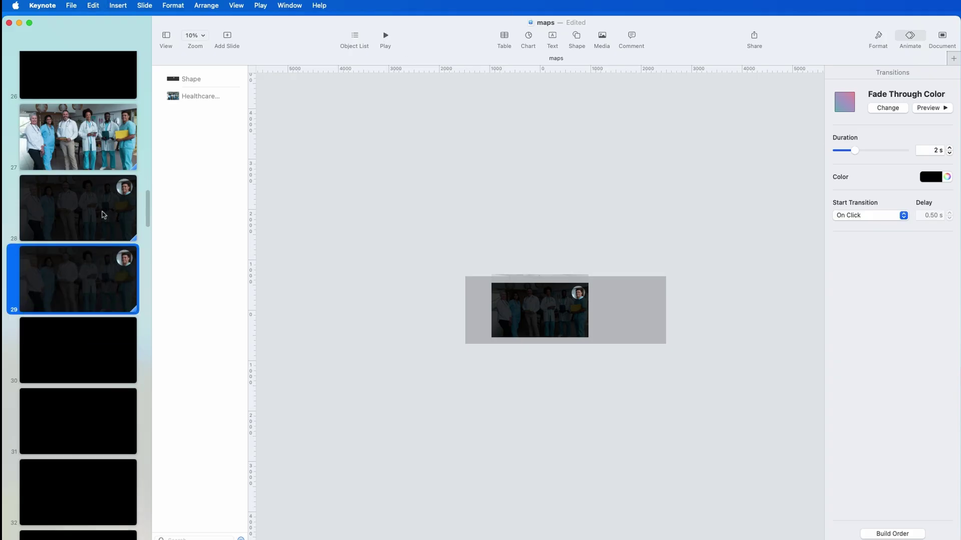
{"action": "left_click", "coordinate": [637, 297]}
{"action": "left_click_drag", "start_coordinate": [638, 297], "coordinate": [615, 305]}
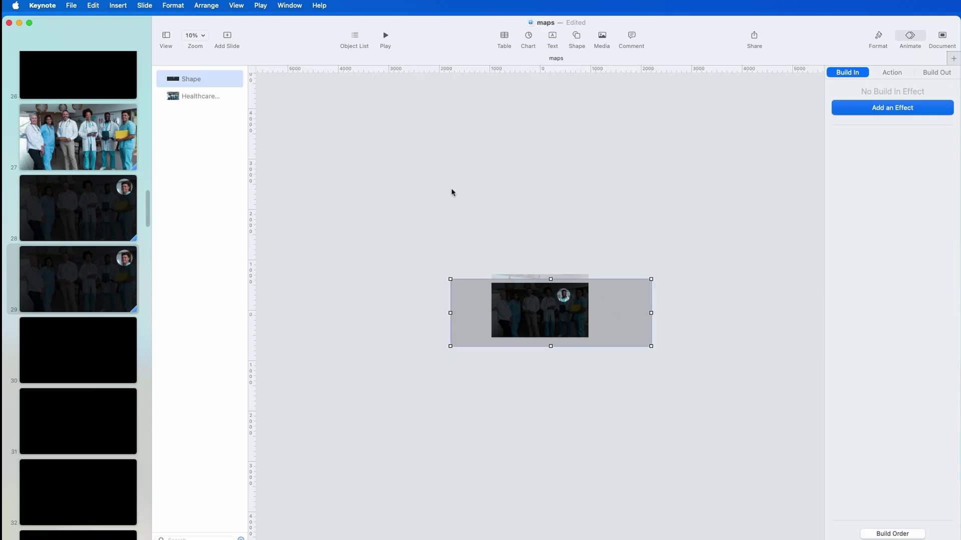
Give slide 28 a 1 s Magic Move transition and preview it.
{"action": "left_click", "coordinate": [200, 39]}
{"action": "left_click", "coordinate": [200, 63]}
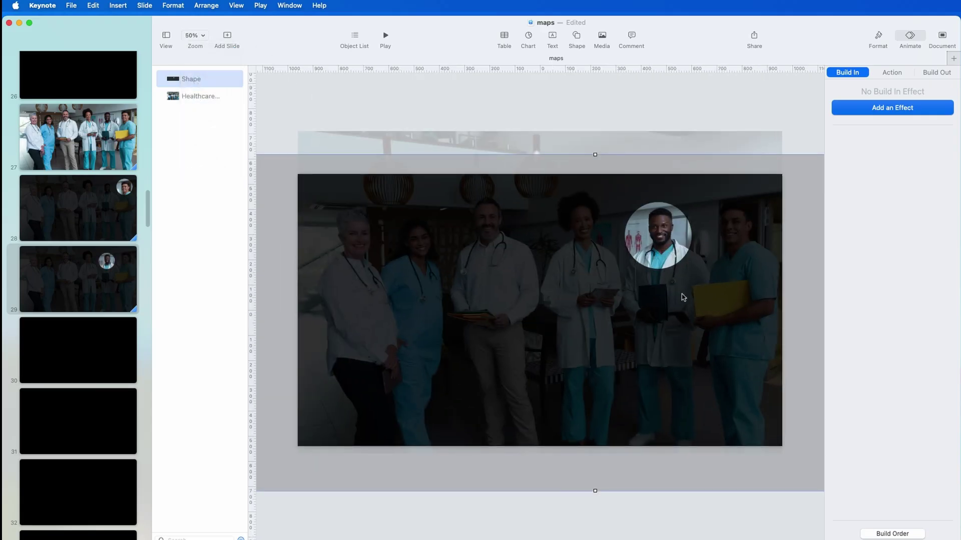
{"action": "left_click", "coordinate": [105, 217]}
{"action": "left_click", "coordinate": [99, 270]}
{"action": "left_click", "coordinate": [98, 217]}
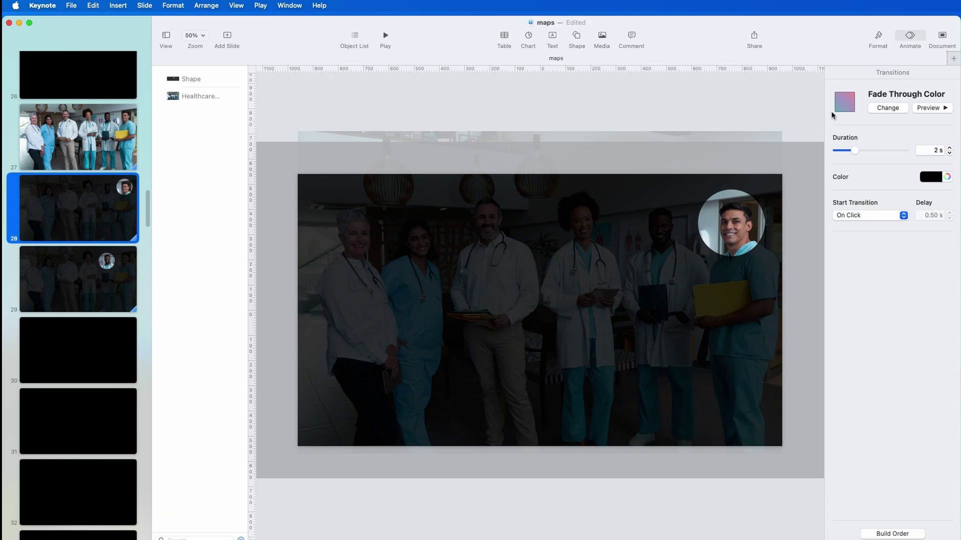
{"action": "left_click", "coordinate": [888, 108]}
{"action": "left_click", "coordinate": [886, 156]}
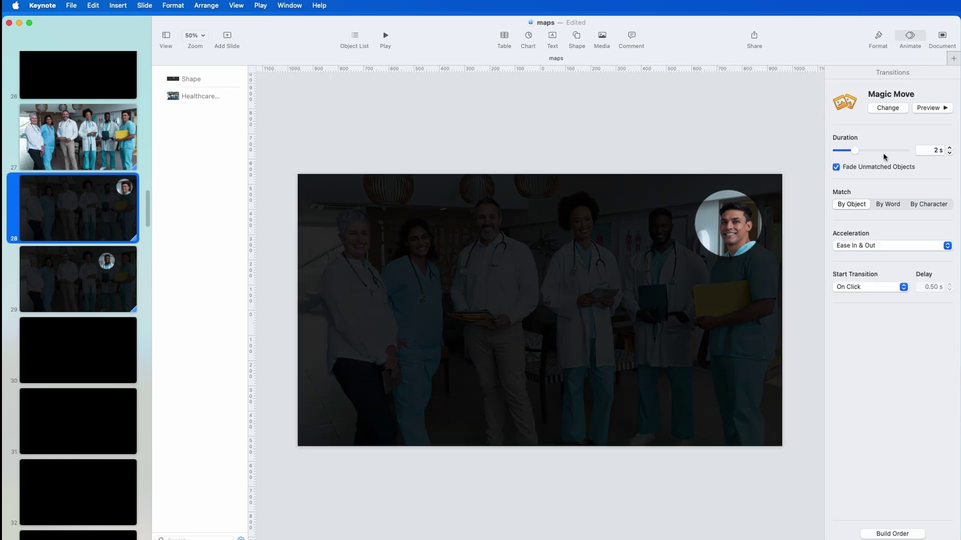
{"action": "left_click", "coordinate": [949, 154]}
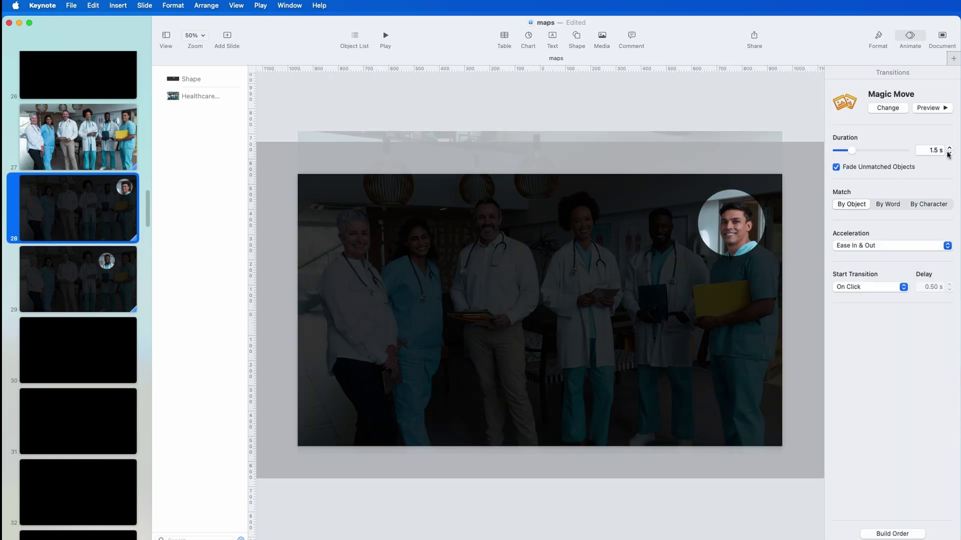
{"action": "left_click", "coordinate": [927, 108]}
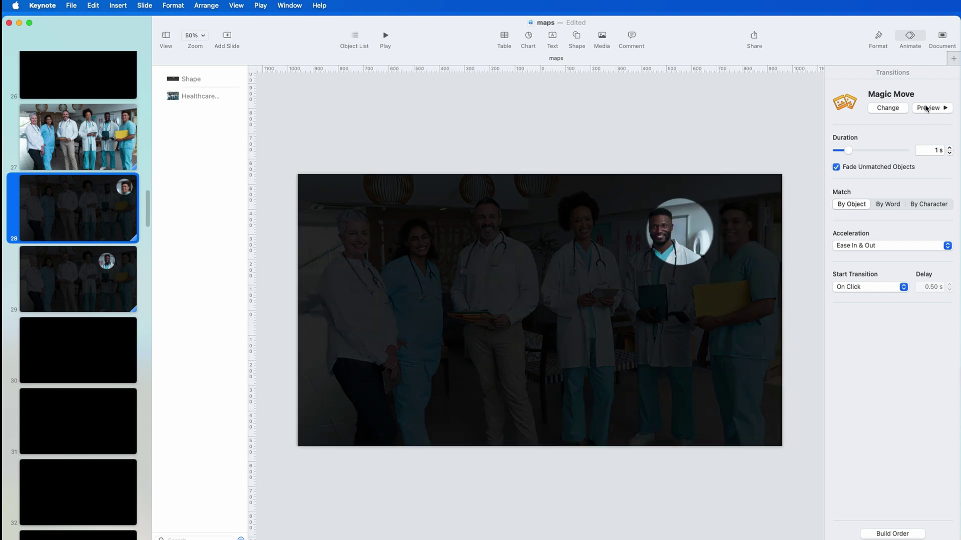
Duplicate slides up to slide 33, moving the cut-out onto the next team member each time.
{"action": "left_click", "coordinate": [74, 283]}
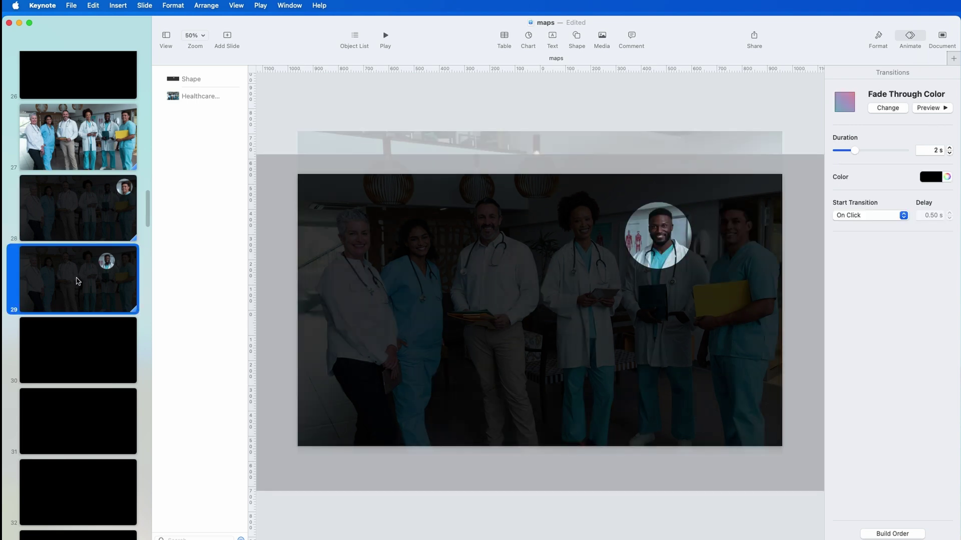
{"action": "key", "text": "super+d"}
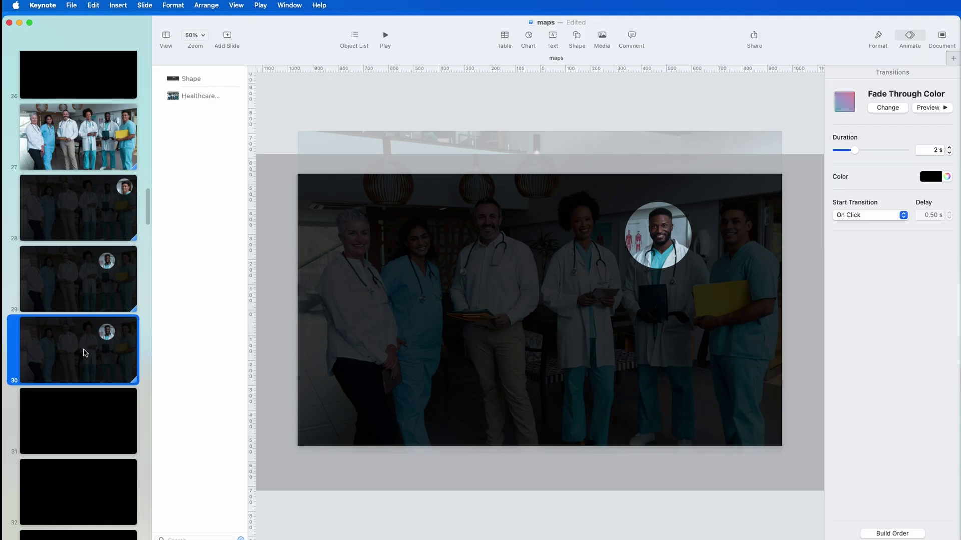
{"action": "left_click_drag", "start_coordinate": [690, 291], "coordinate": [611, 269]}
{"action": "left_click", "coordinate": [91, 363]}
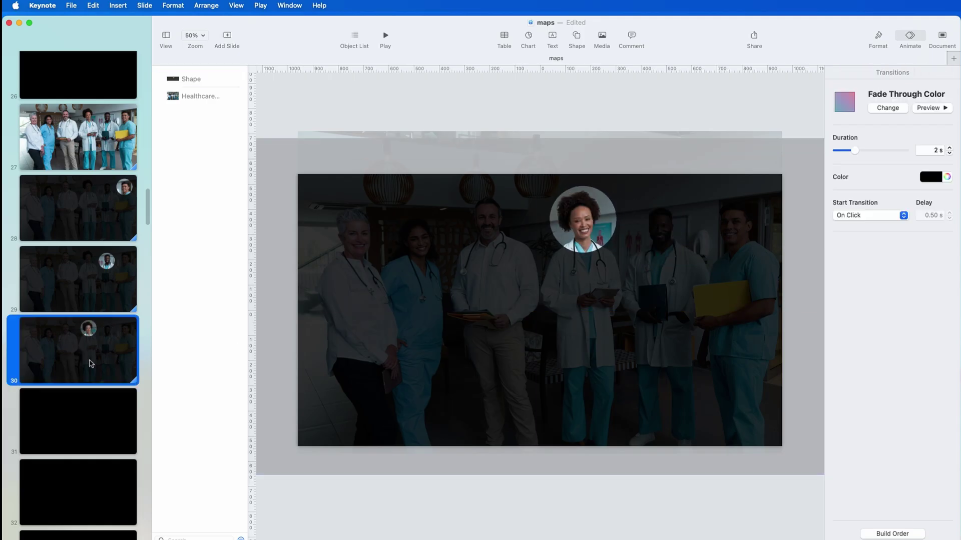
{"action": "key", "text": "super+d"}
{"action": "left_click_drag", "start_coordinate": [642, 325], "coordinate": [550, 321]}
{"action": "left_click", "coordinate": [95, 428]}
{"action": "key", "text": "super+d"}
{"action": "left_click", "coordinate": [75, 390]}
{"action": "key", "text": "super+d"}
{"action": "left_click_drag", "start_coordinate": [608, 321], "coordinate": [551, 320]}
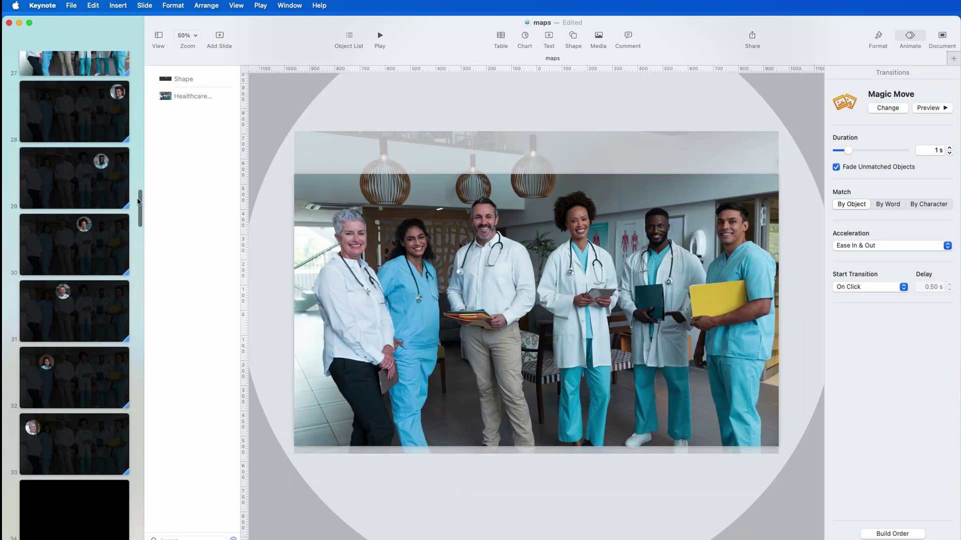
Select slides 27–33 and apply a 1 s Magic Move transition to all of them.
{"action": "scroll", "coordinate": [139, 200], "scroll_direction": "up", "scroll_amount": 2}
{"action": "left_click", "coordinate": [78, 85]}
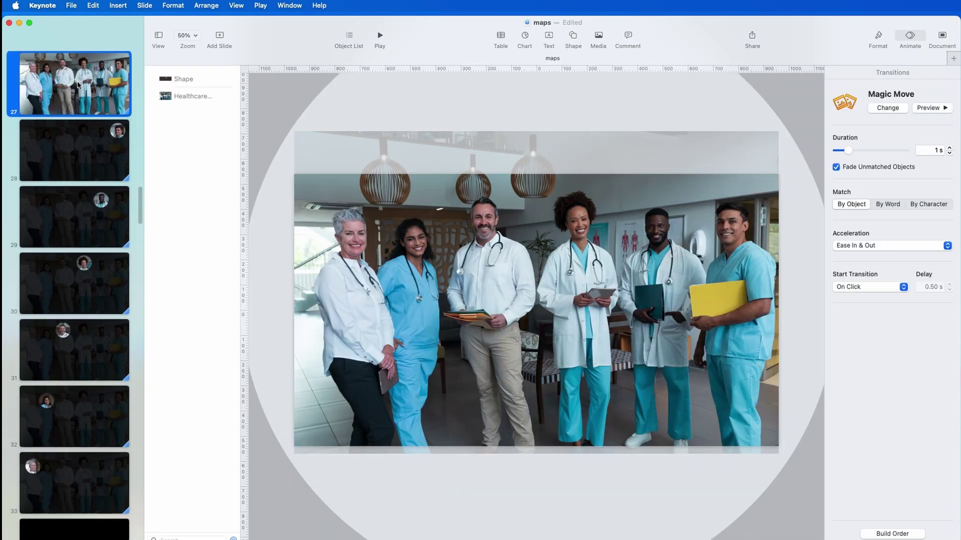
{"action": "left_click", "coordinate": [85, 479], "text": "shift"}
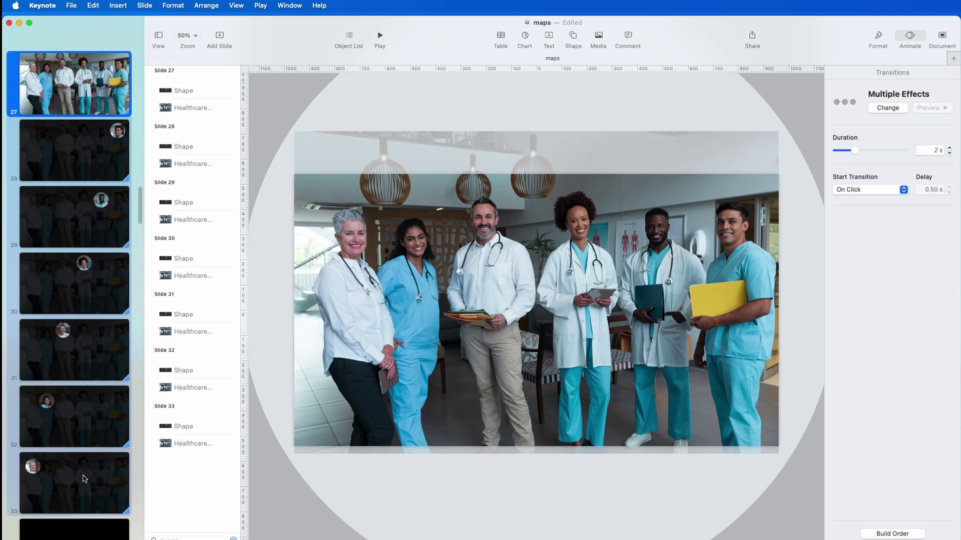
{"action": "left_click", "coordinate": [888, 108]}
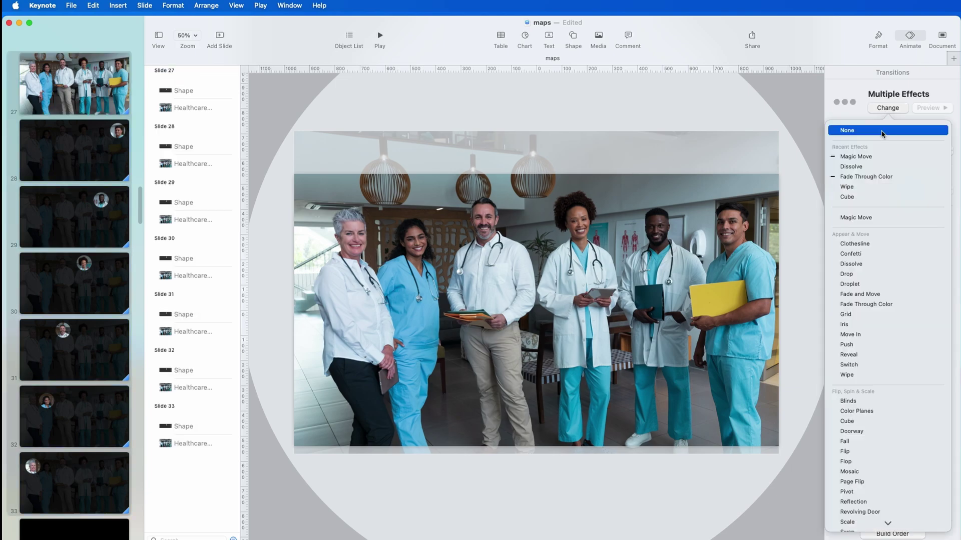
{"action": "left_click", "coordinate": [883, 155]}
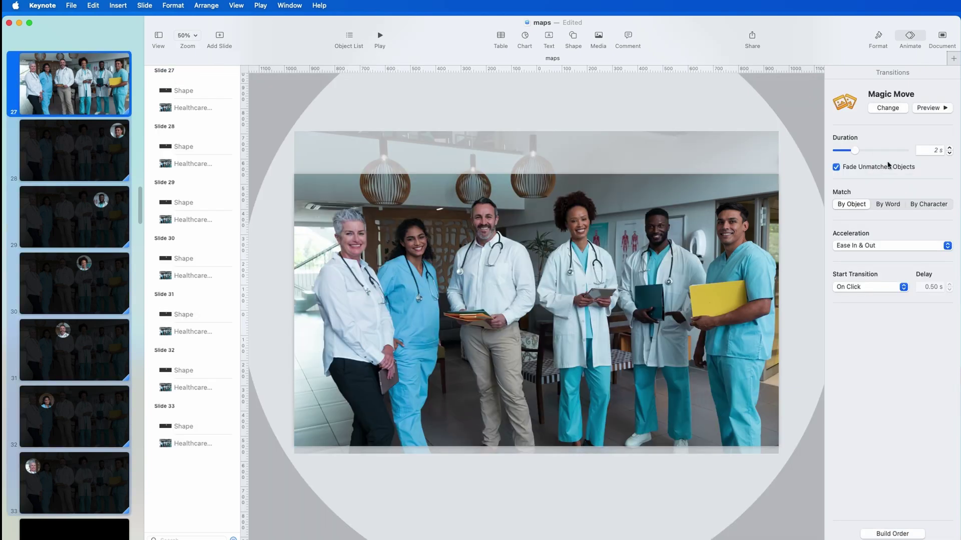
{"action": "left_click", "coordinate": [949, 153]}
{"action": "left_click", "coordinate": [85, 158]}
{"action": "left_click", "coordinate": [385, 34]}
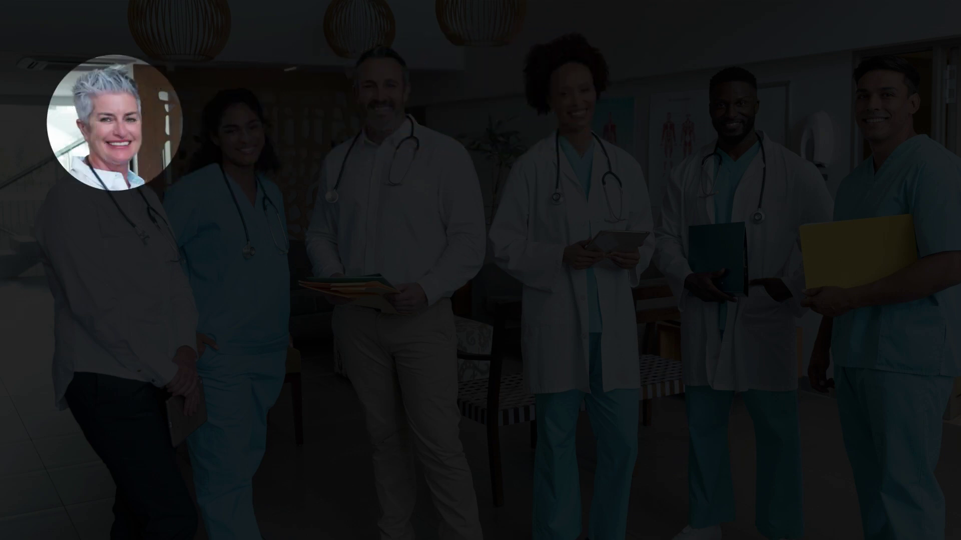
{"action": "key", "text": "Escape"}
{"action": "left_click", "coordinate": [51, 163]}
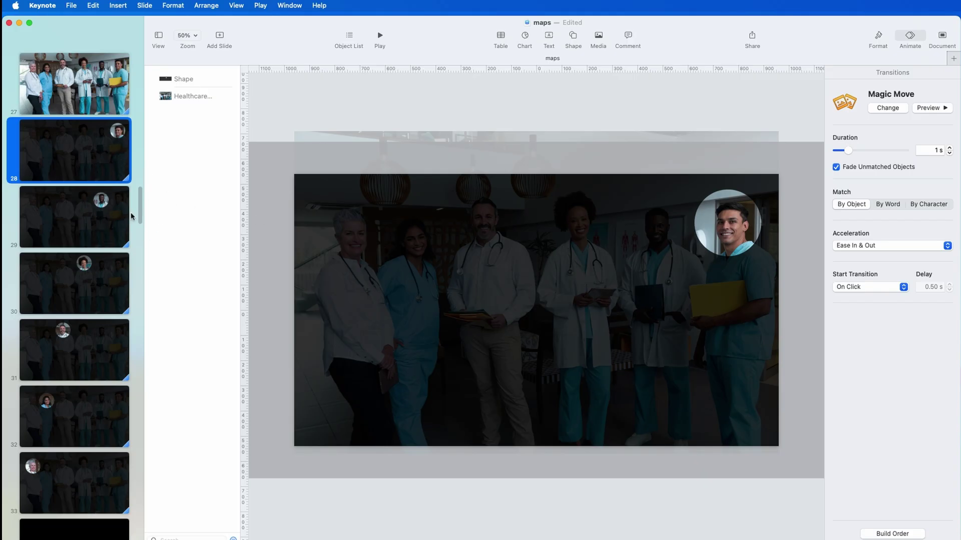
Paste the name label under the spotlight on slides 28 and 29, changing slide 29's to 'Name 2'.
{"action": "scroll", "coordinate": [139, 213], "scroll_direction": "up", "scroll_amount": 5}
{"action": "key", "text": "super+v"}
{"action": "left_click_drag", "start_coordinate": [604, 323], "coordinate": [728, 270]}
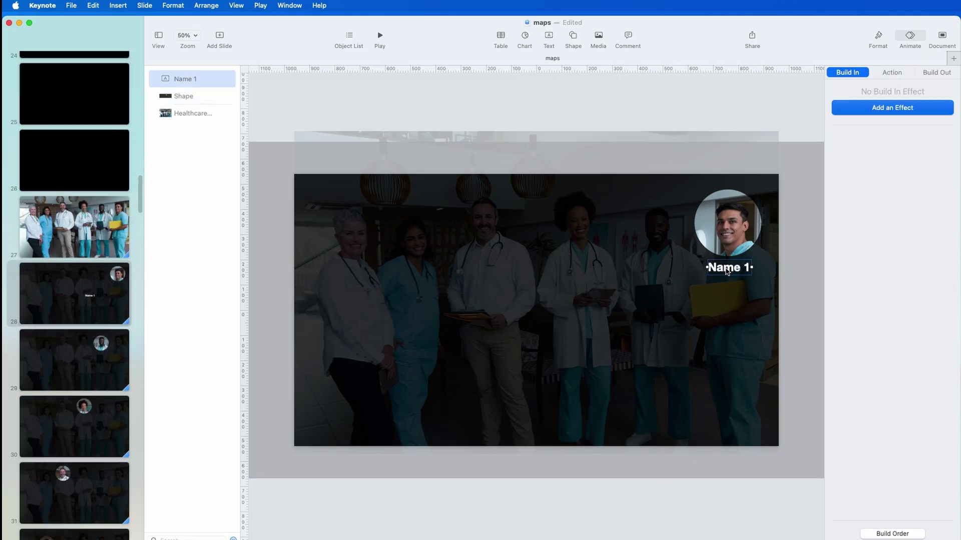
{"action": "left_click", "coordinate": [100, 350]}
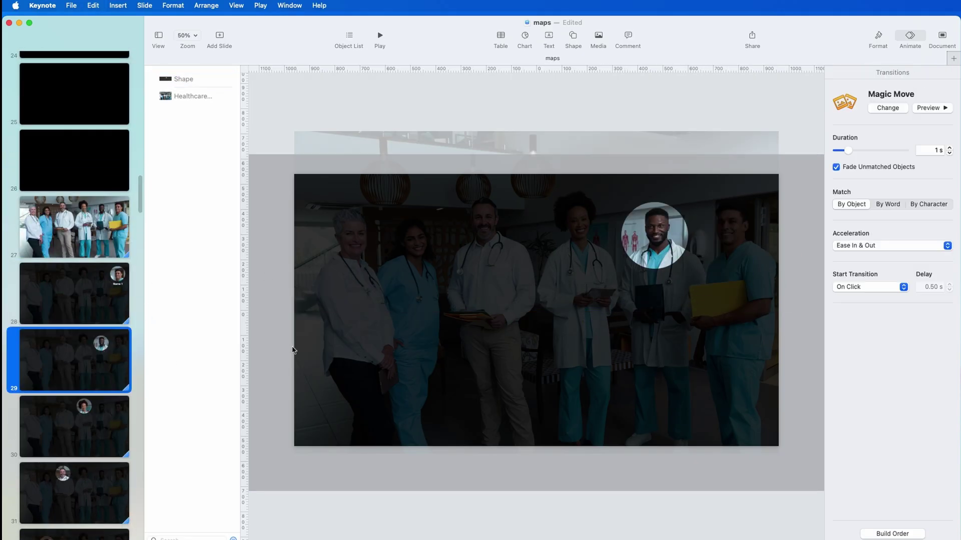
{"action": "key", "text": "super+v"}
{"action": "left_click_drag", "start_coordinate": [735, 269], "coordinate": [663, 276]}
{"action": "double_click", "coordinate": [661, 277]}
{"action": "left_click", "coordinate": [666, 277]}
{"action": "double_click", "coordinate": [666, 276]}
{"action": "type", "text": "2"}
Play the slideshow from slide 28 to check the label transition, then exit.
{"action": "left_click", "coordinate": [75, 294]}
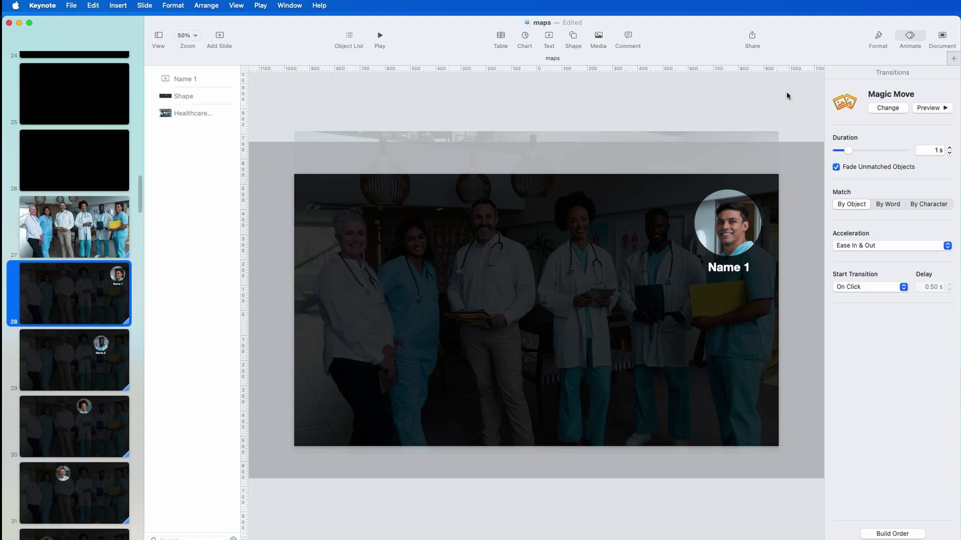
{"action": "key", "text": "alt+super+p"}
{"action": "key", "text": "space"}
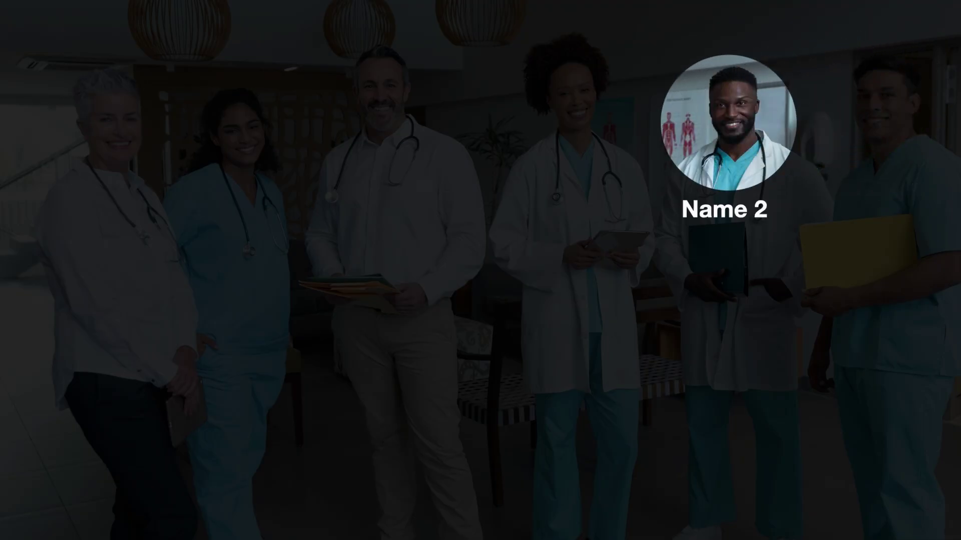
{"action": "key", "text": "Escape"}
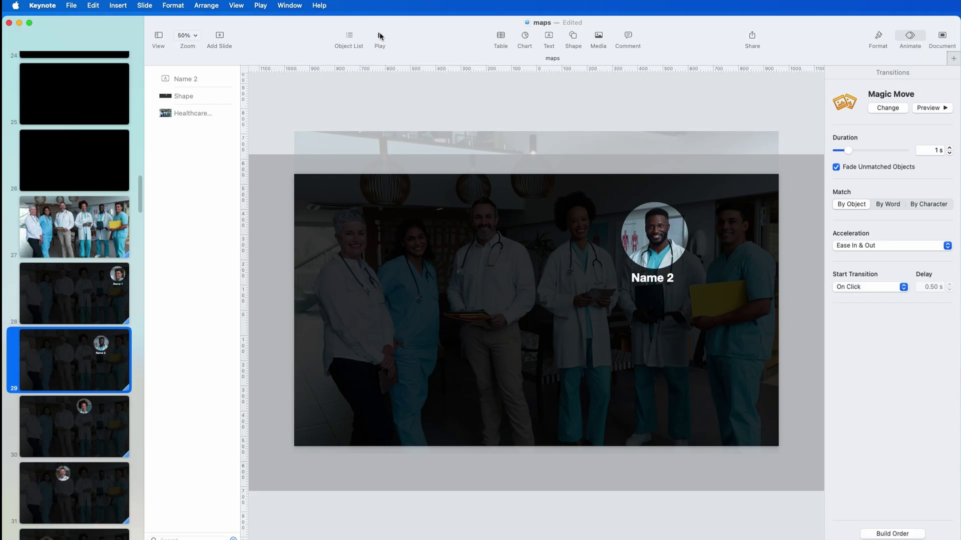